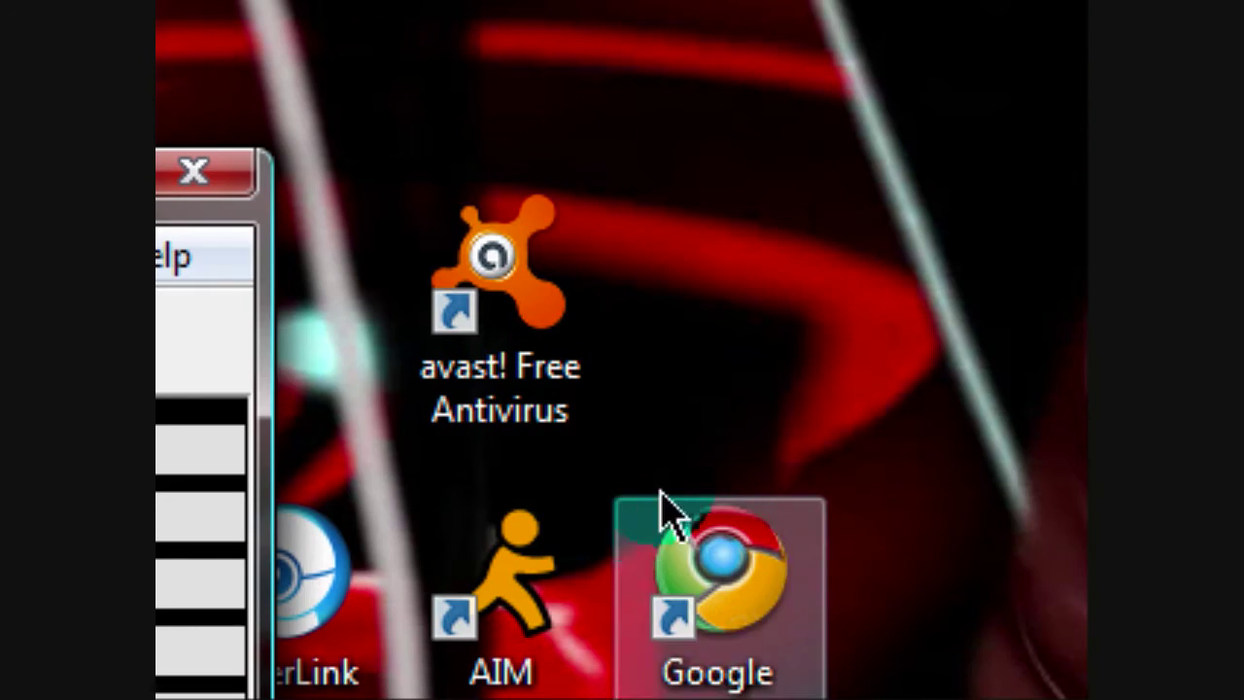
Open avast! Free Antivirus and look through its Summary, Scan Computer, Real-Time Shields and Maintenance sections.
left_click(767, 406)
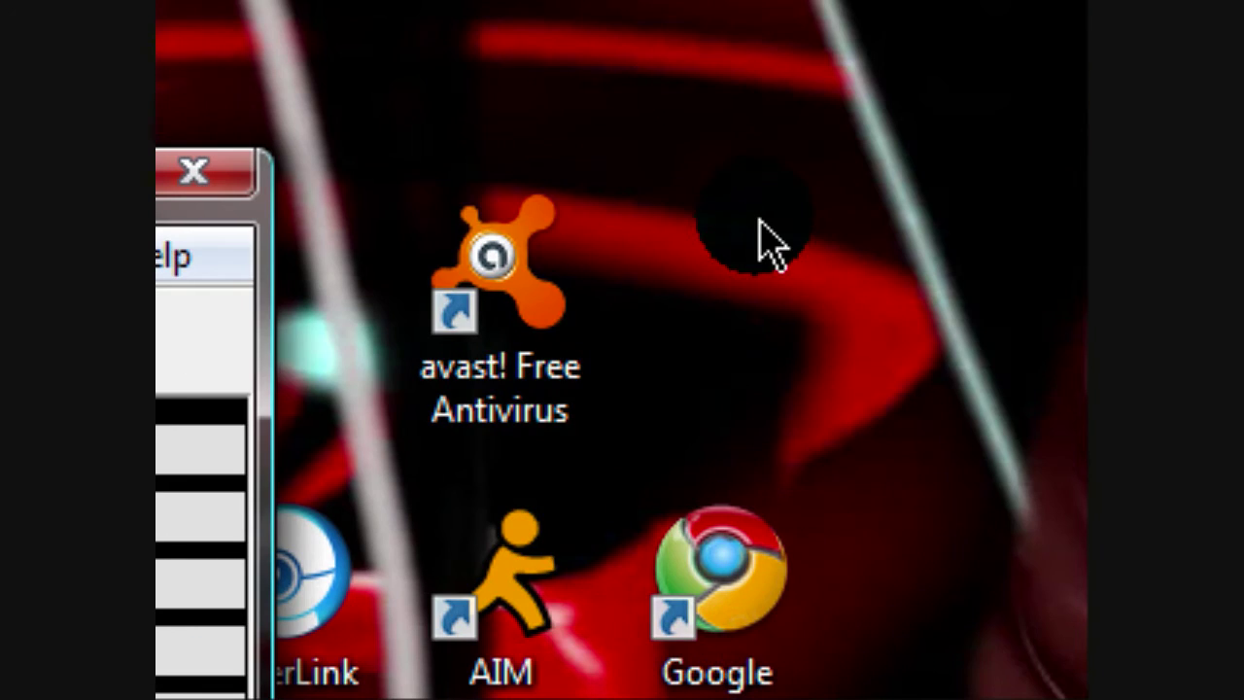
double_click(481, 253)
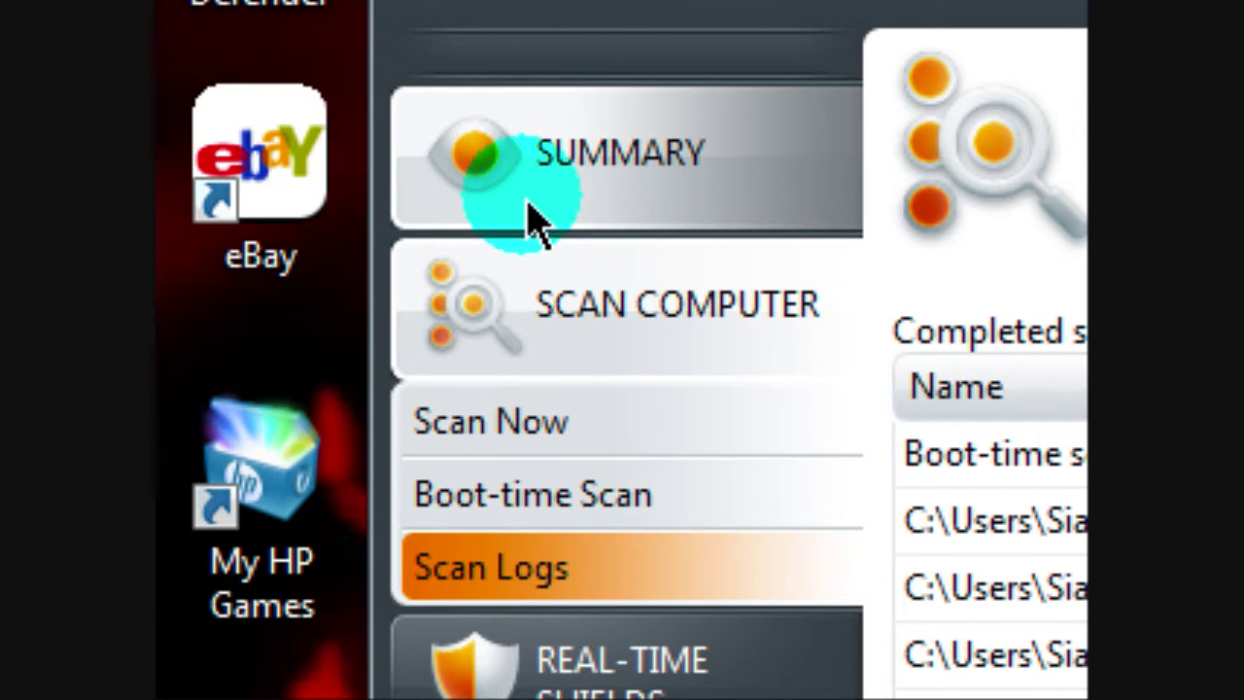
left_click(527, 206)
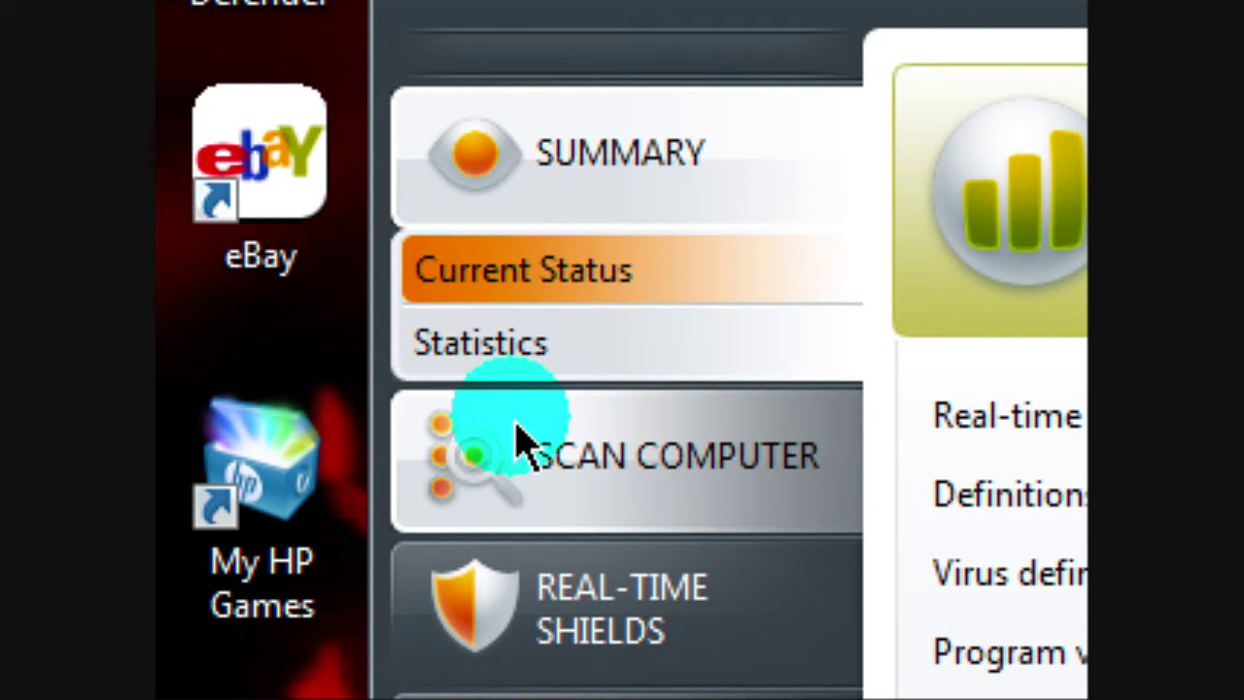
left_click(512, 367)
left_click(528, 491)
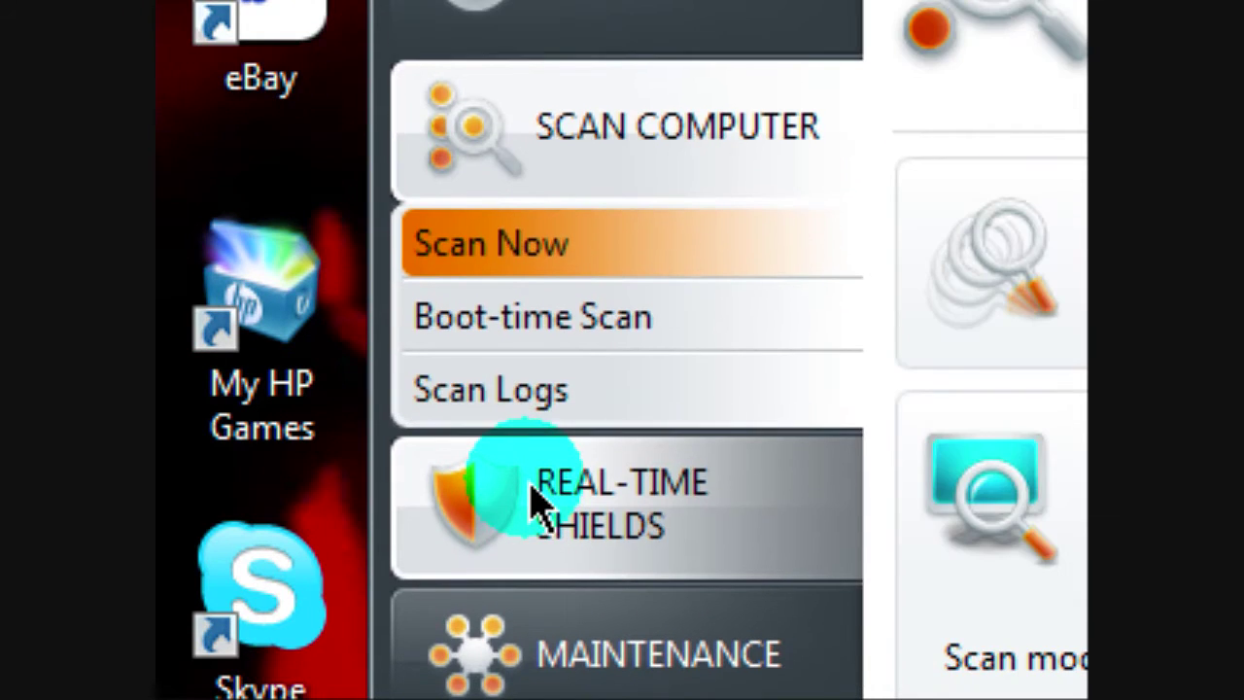
left_click(534, 678)
left_click(486, 566)
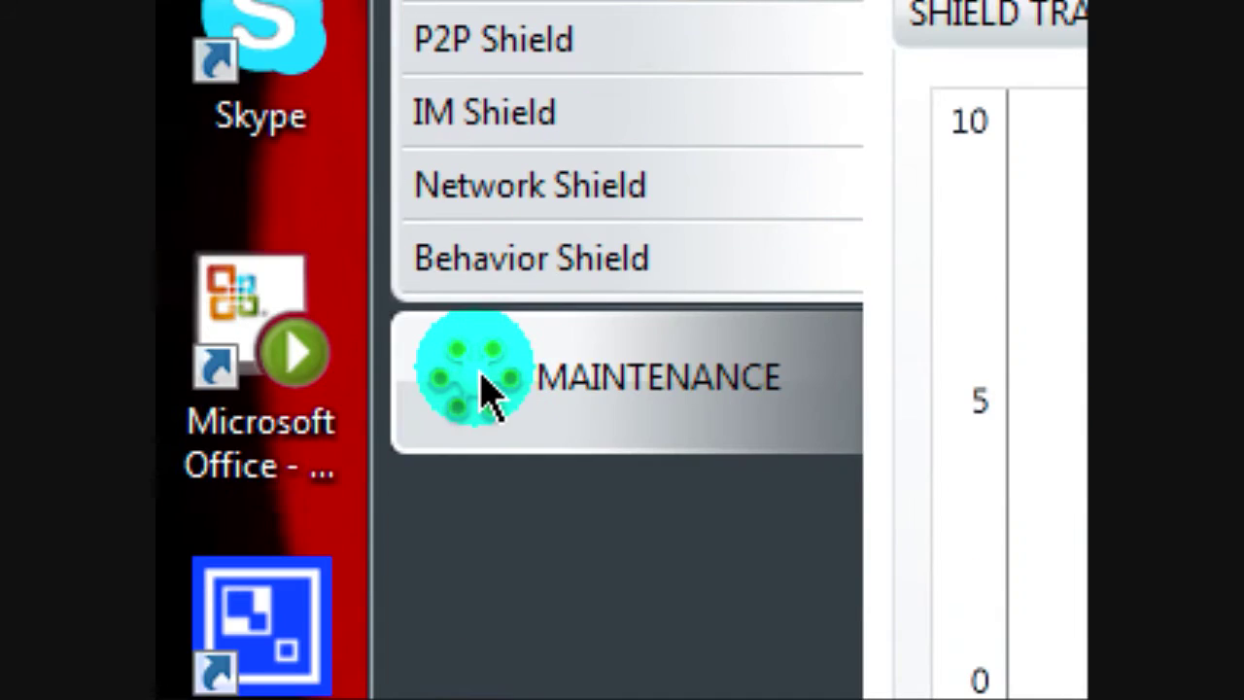
left_click(433, 45)
left_click(450, 411)
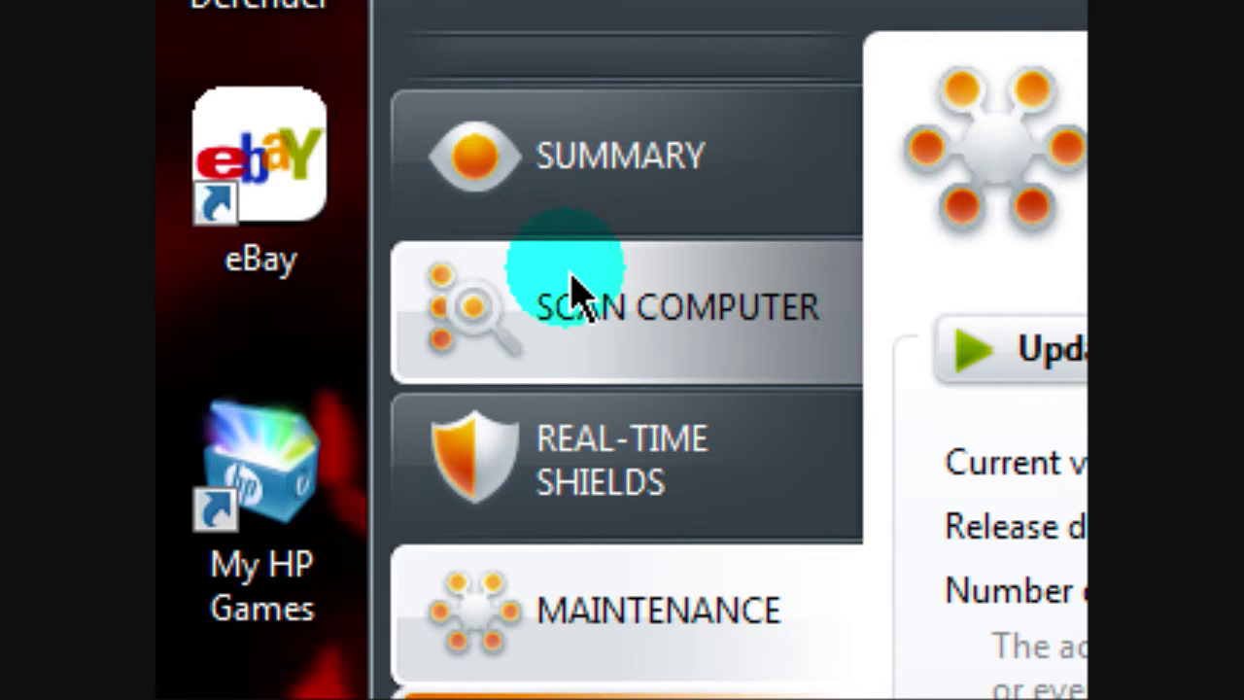
Open the results of the 2/4/2010 4:15:24 PM scan from the scan logs and narrow the Status column.
left_click(573, 292)
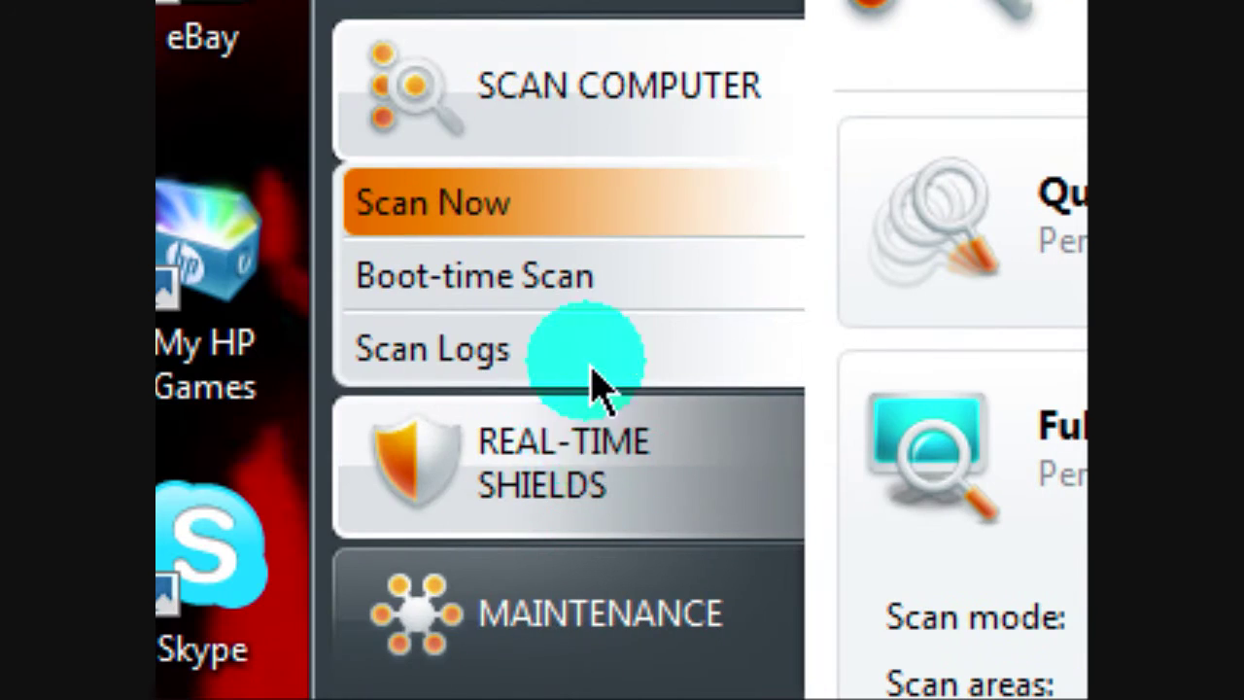
left_click(593, 369)
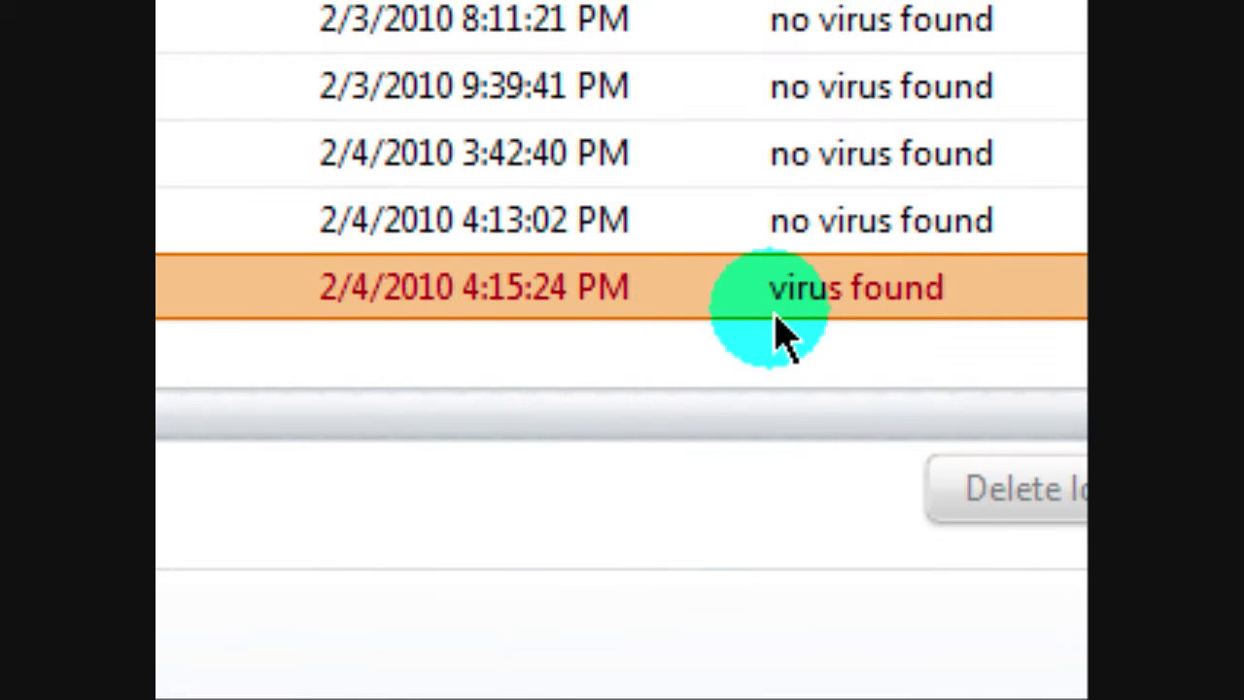
double_click(794, 320)
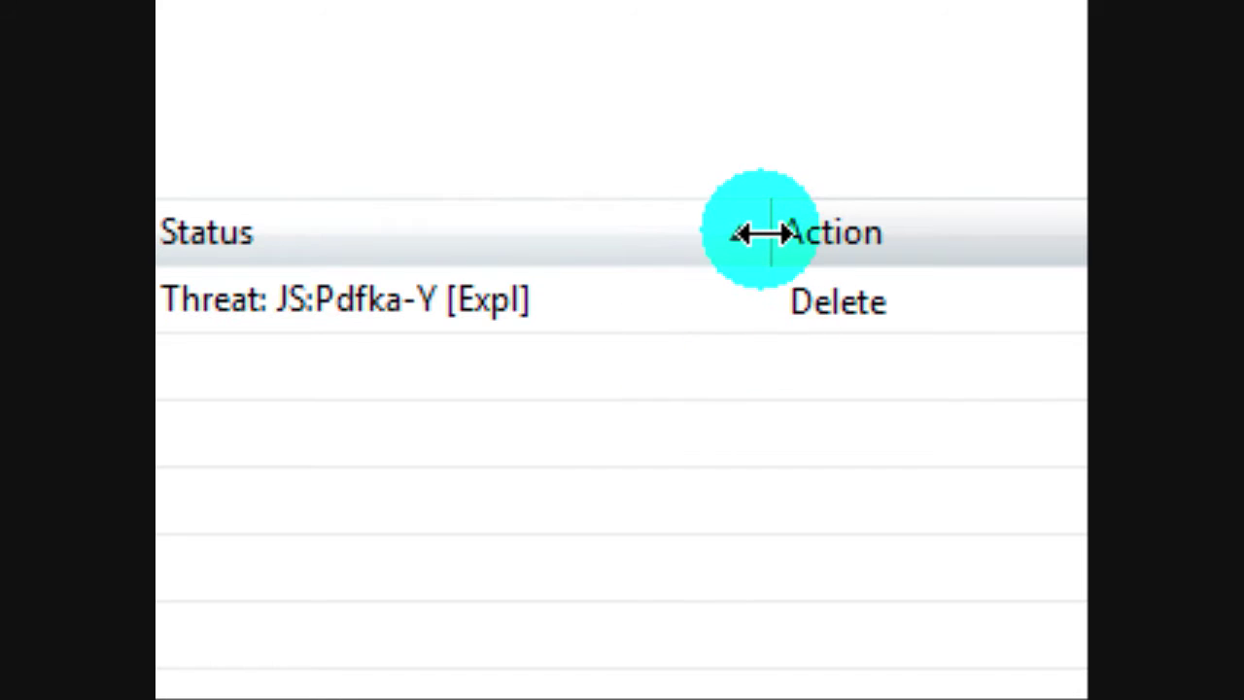
left_click_drag(762, 234, 499, 211)
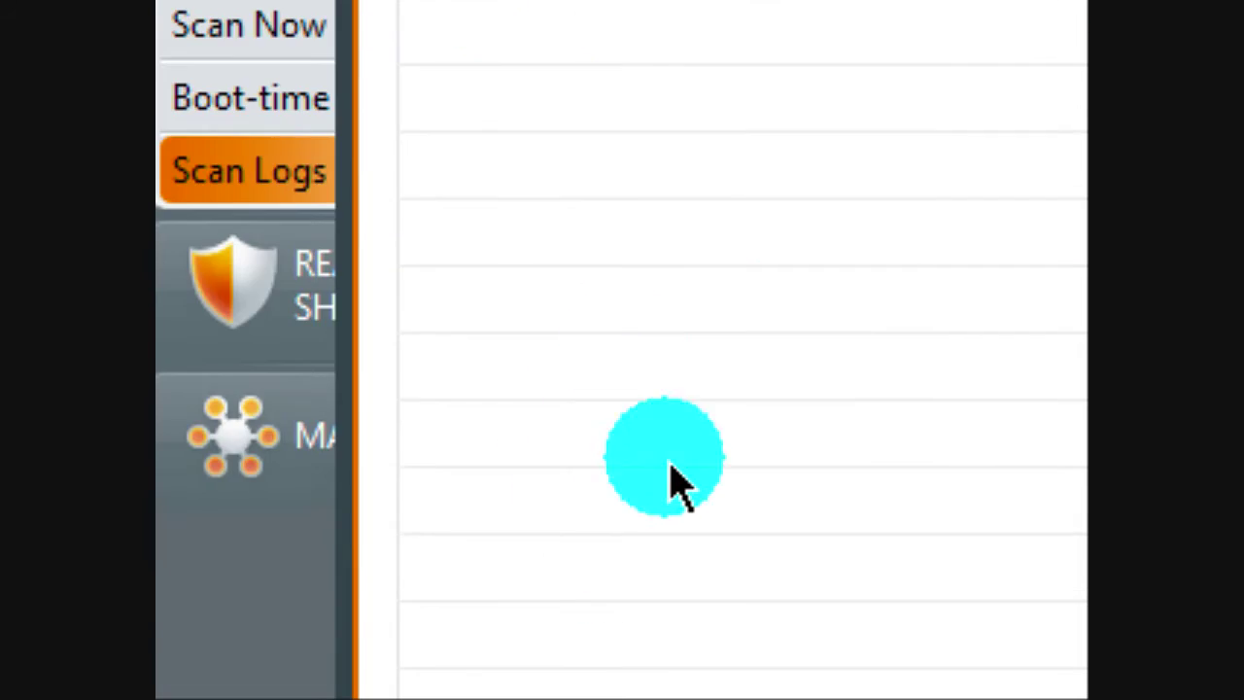
left_click(716, 457)
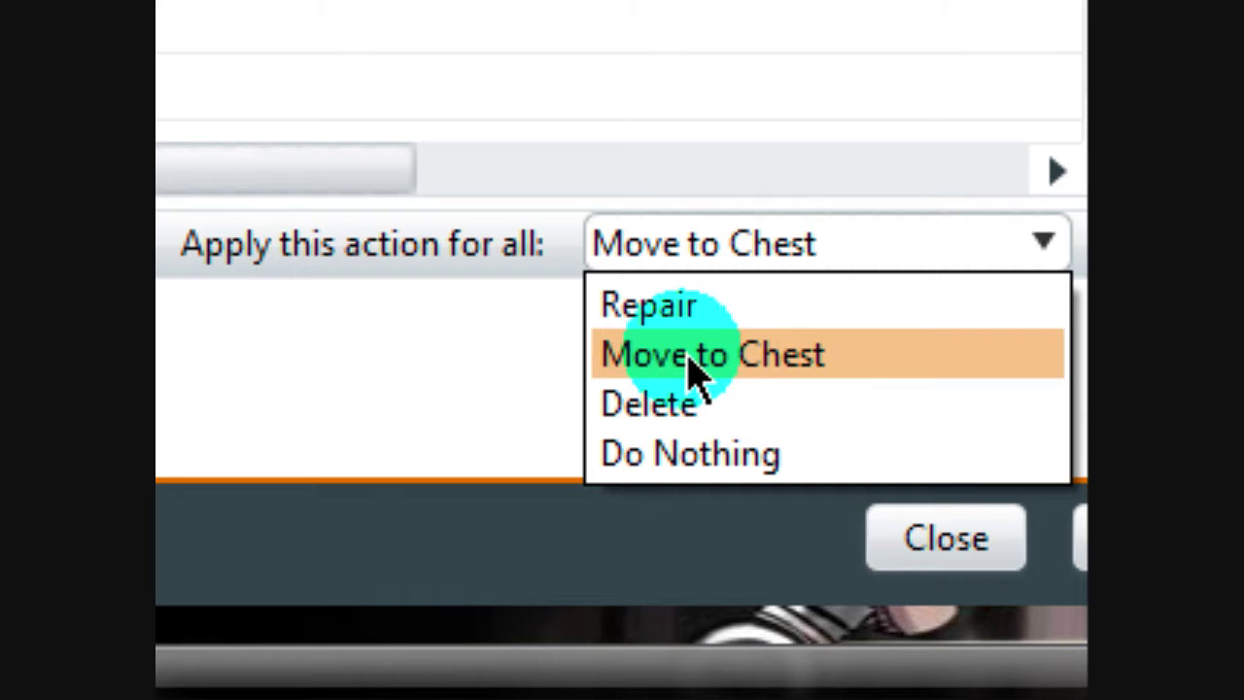
Choose Move to Chest as the action for all detected threats and close the scan results.
left_click(690, 357)
left_click(720, 255)
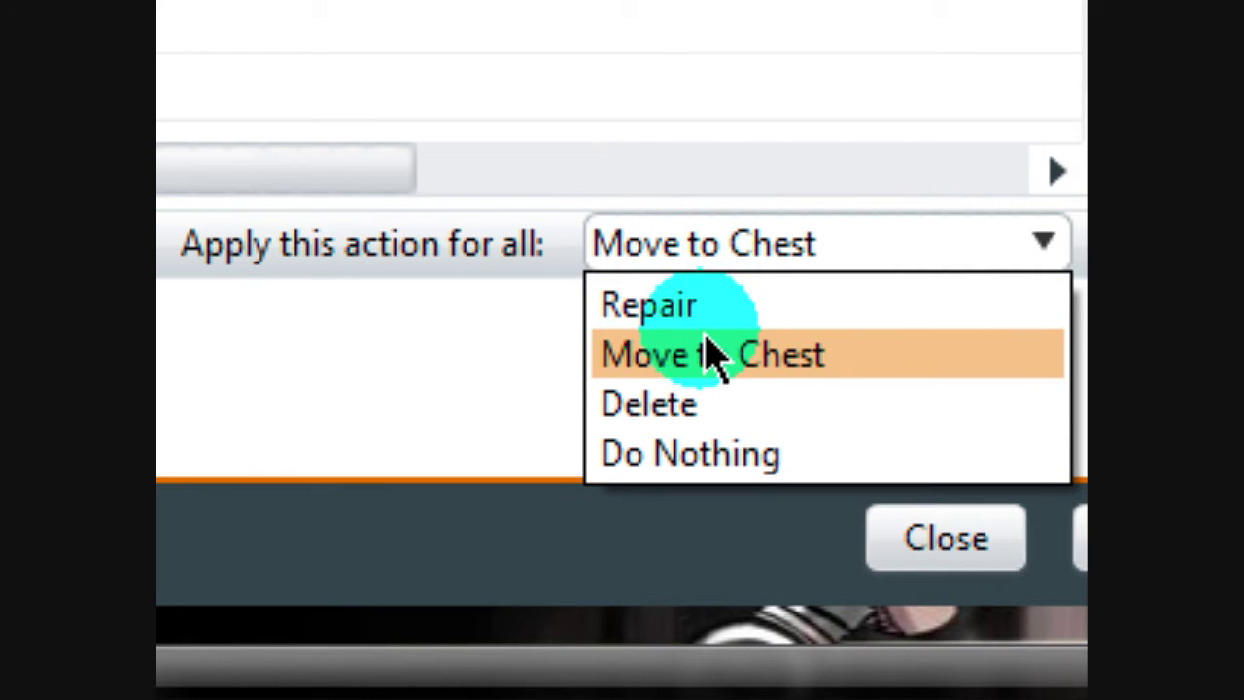
left_click(706, 340)
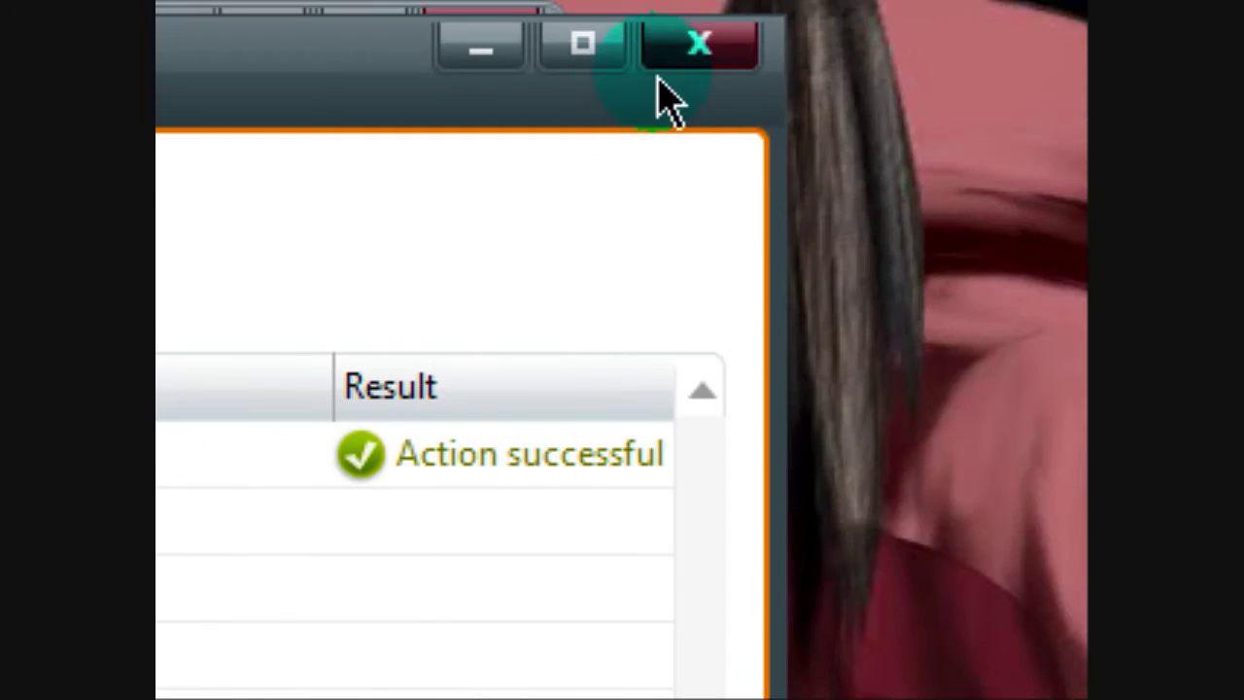
left_click(660, 76)
View the Virus Chest in the Maintenance section and close the antivirus window.
left_click(591, 514)
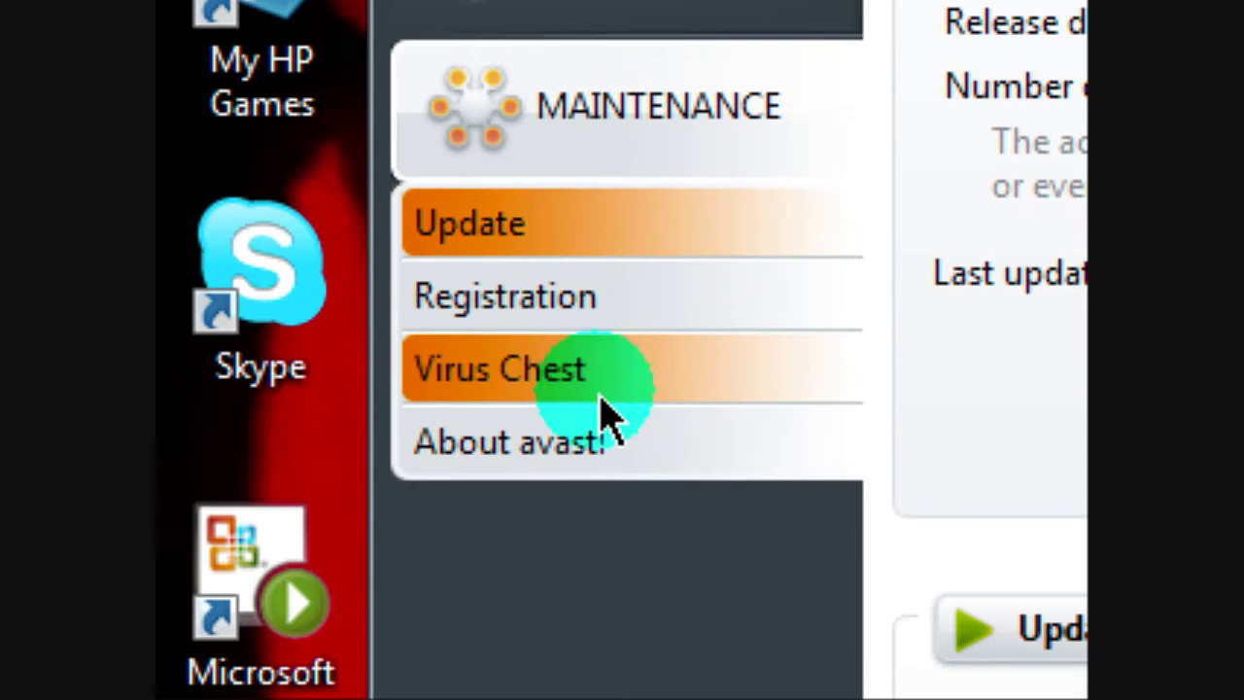
left_click(594, 391)
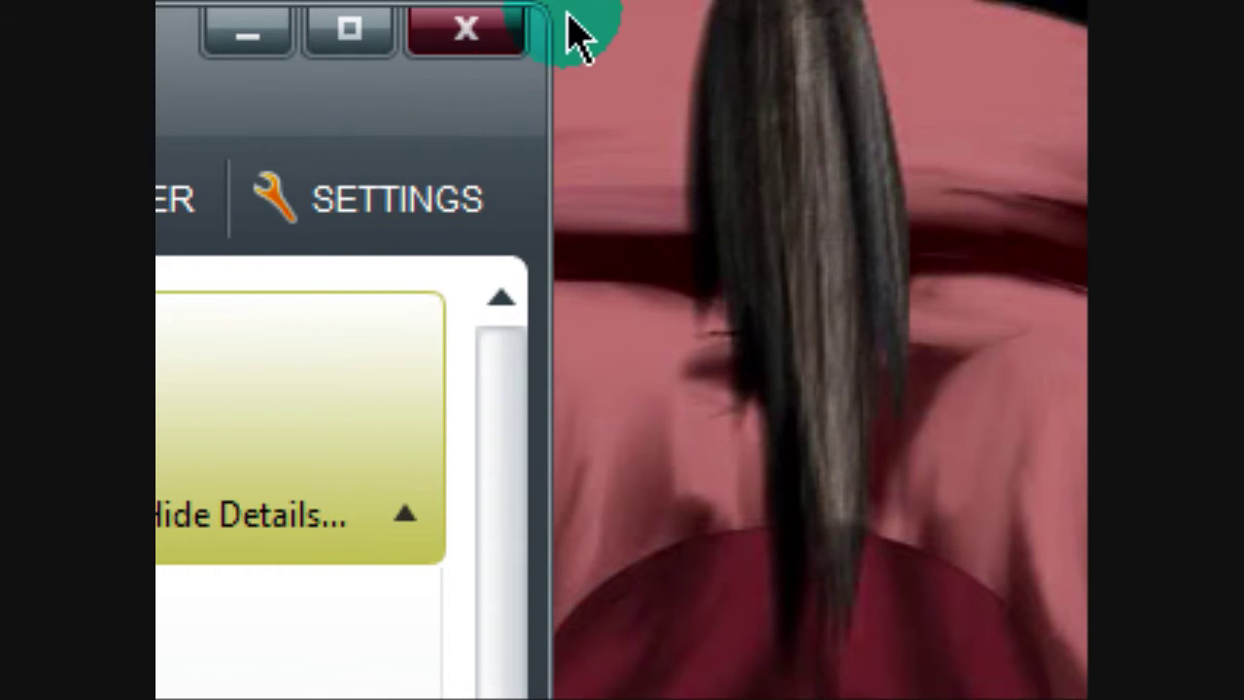
left_click(491, 34)
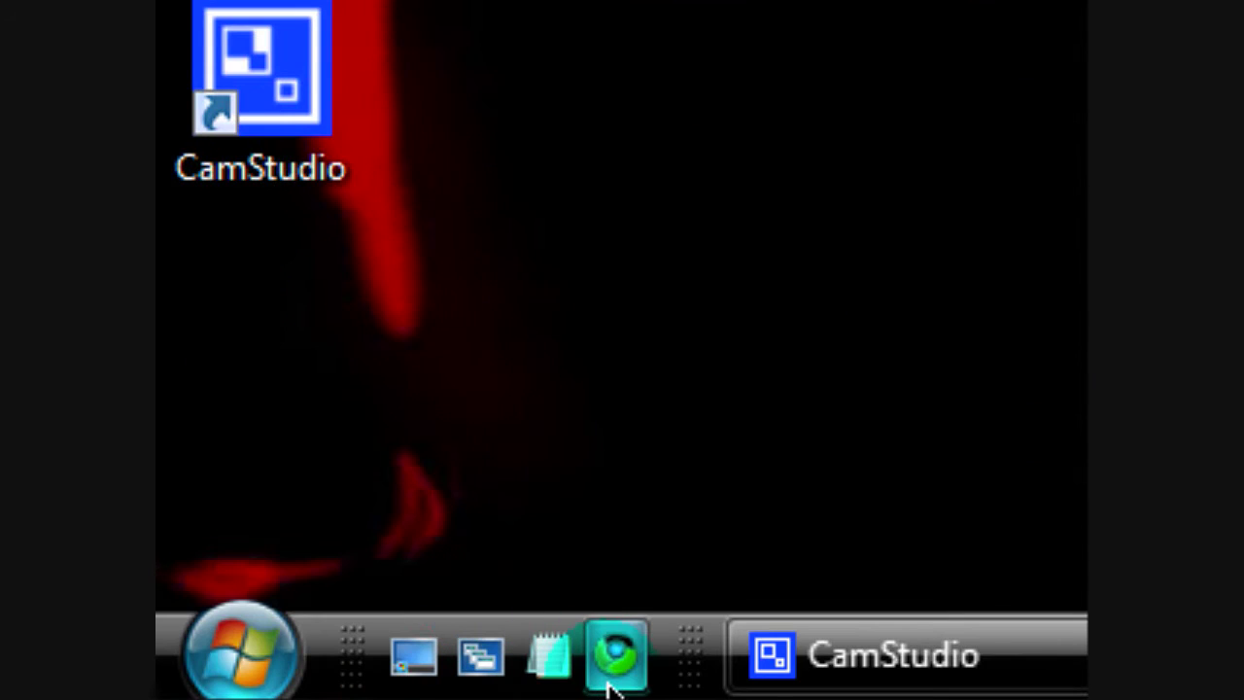
Switch to Google Chrome and go to avast.com.
left_click(609, 682)
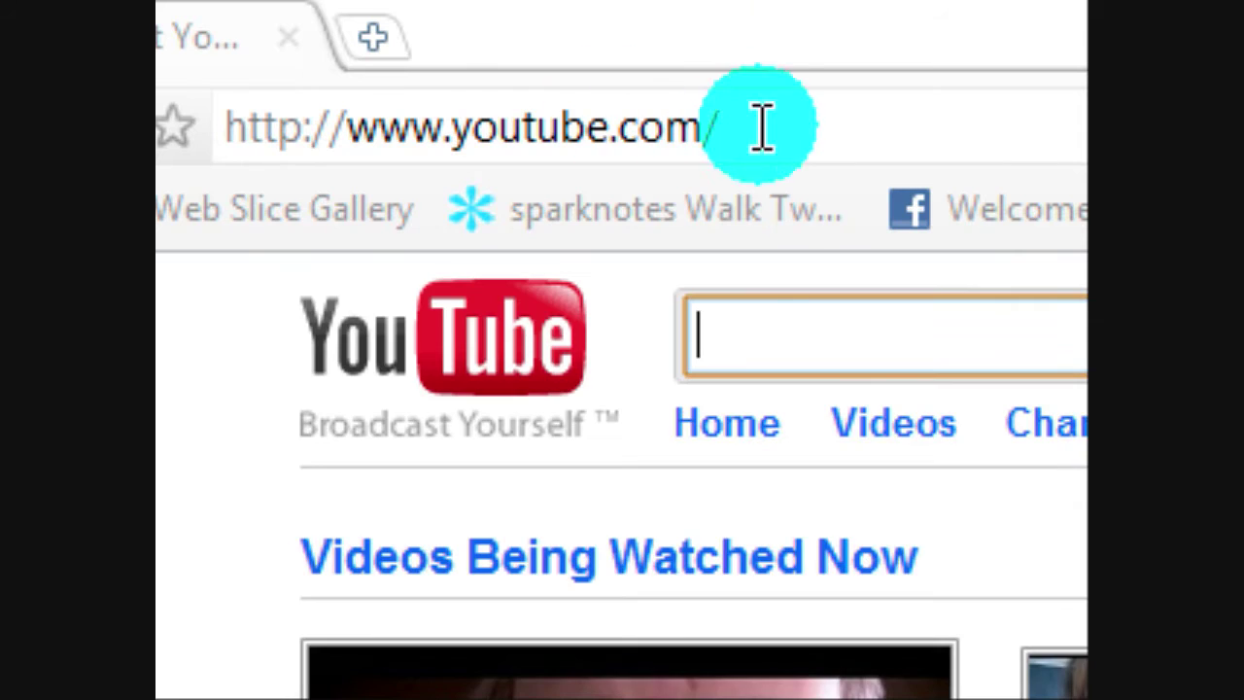
left_click_drag(761, 126, 257, 175)
key("BackSpace")
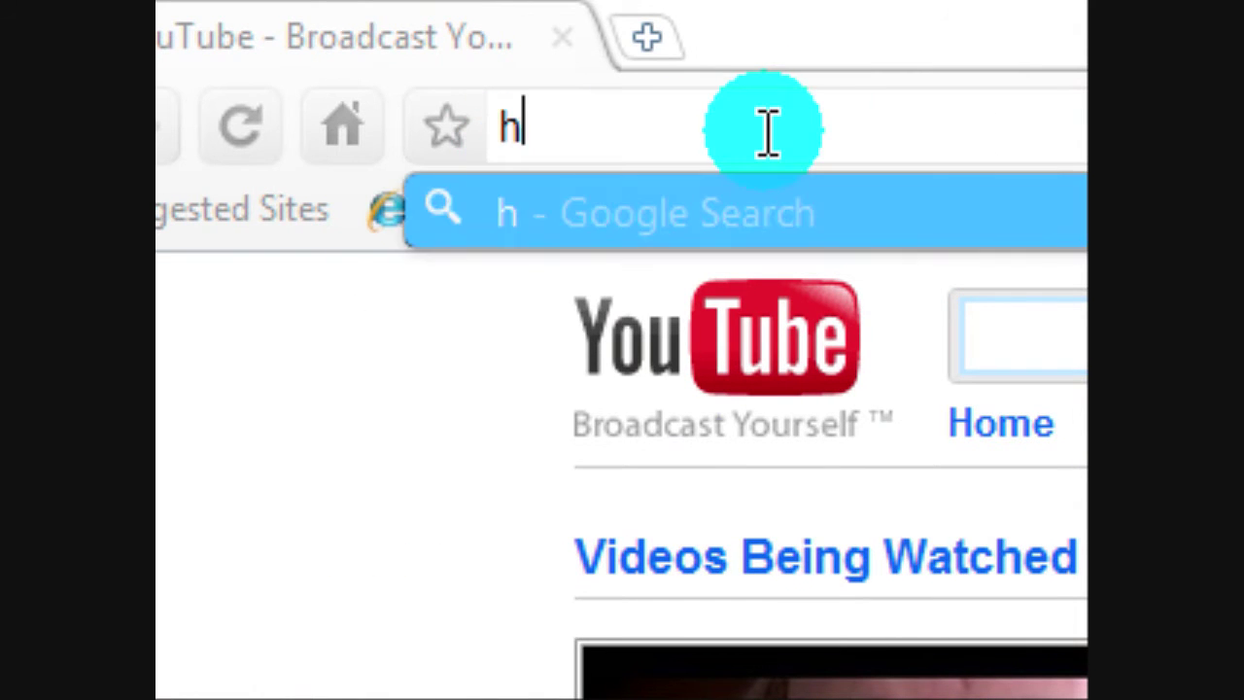
key("BackSpace")
type("avast.")
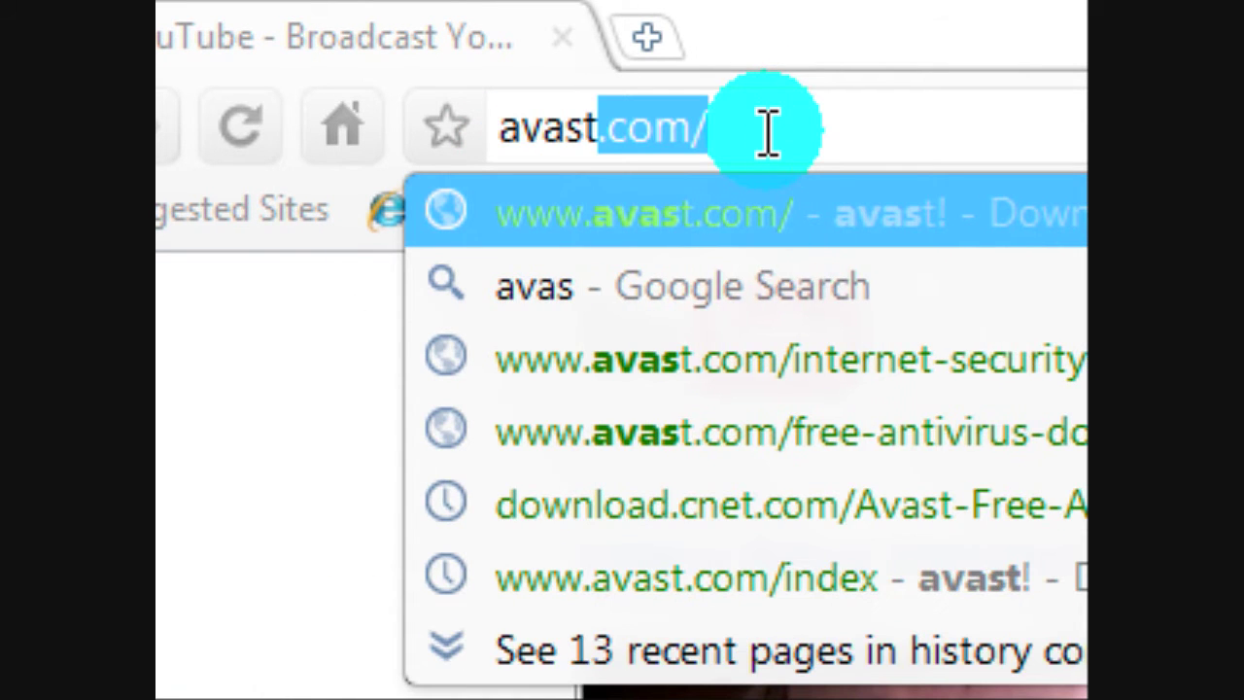
type("com")
key("Return")
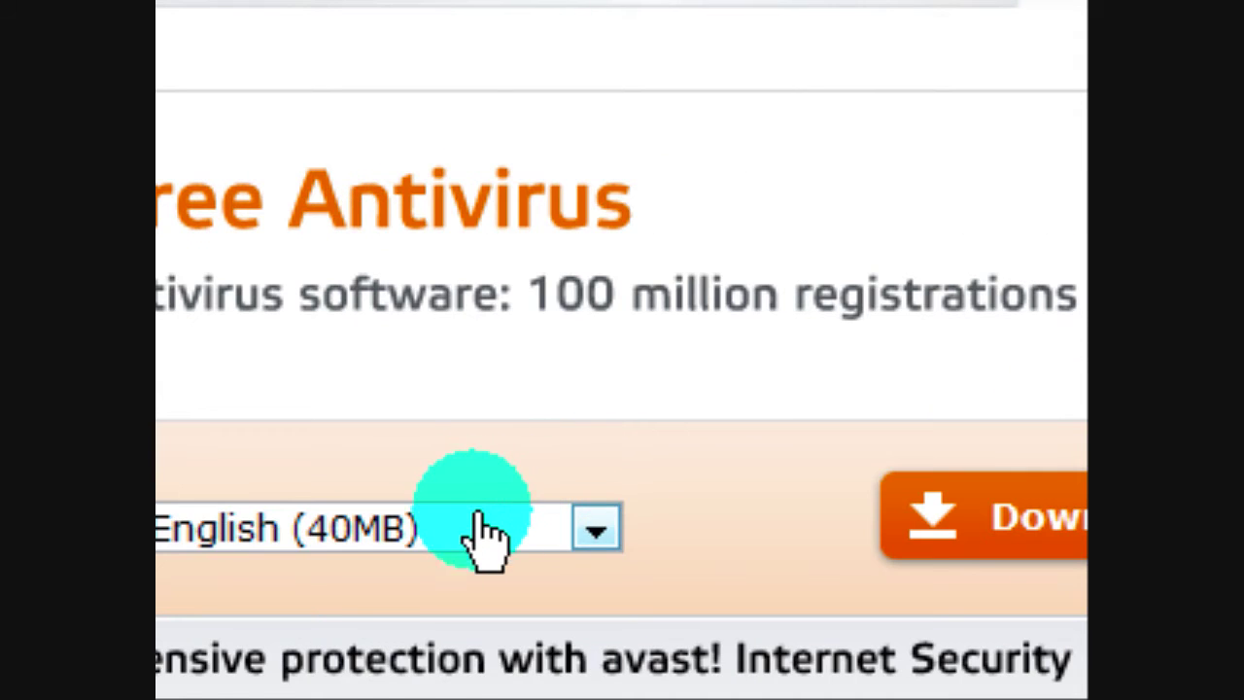
Review the language options for the Free Antivirus download, keeping English (40MB).
left_click(486, 515)
left_click(476, 517)
left_click(457, 350)
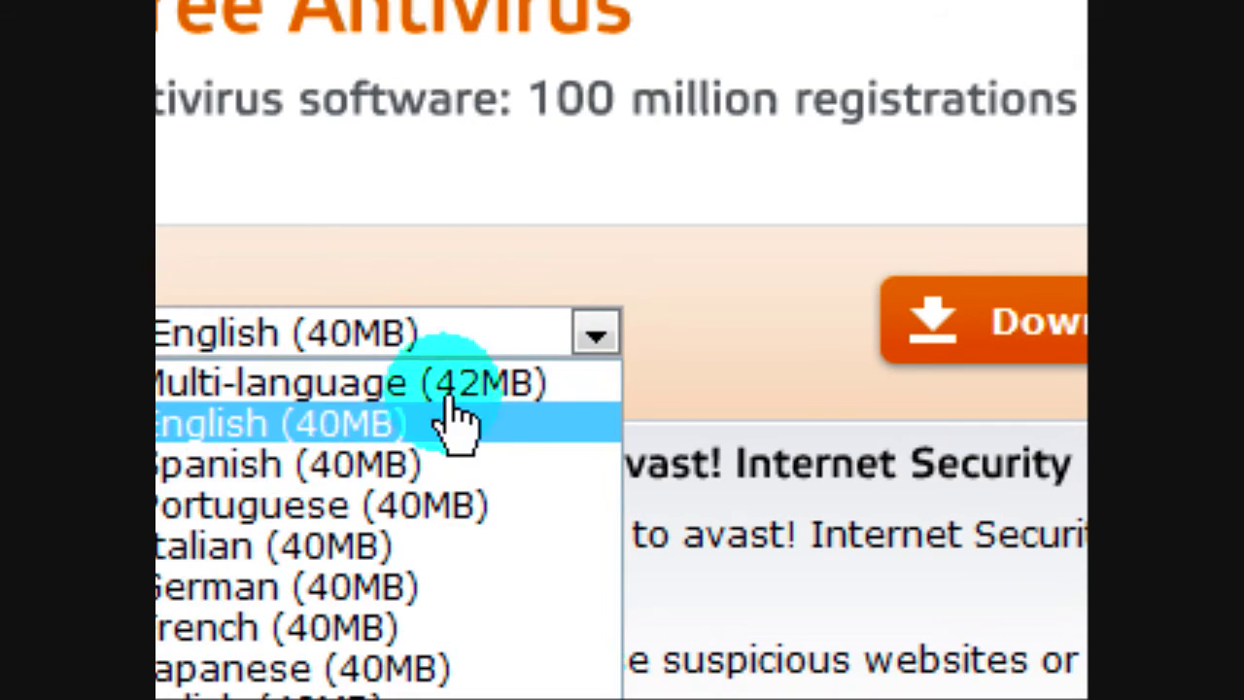
left_click(452, 330)
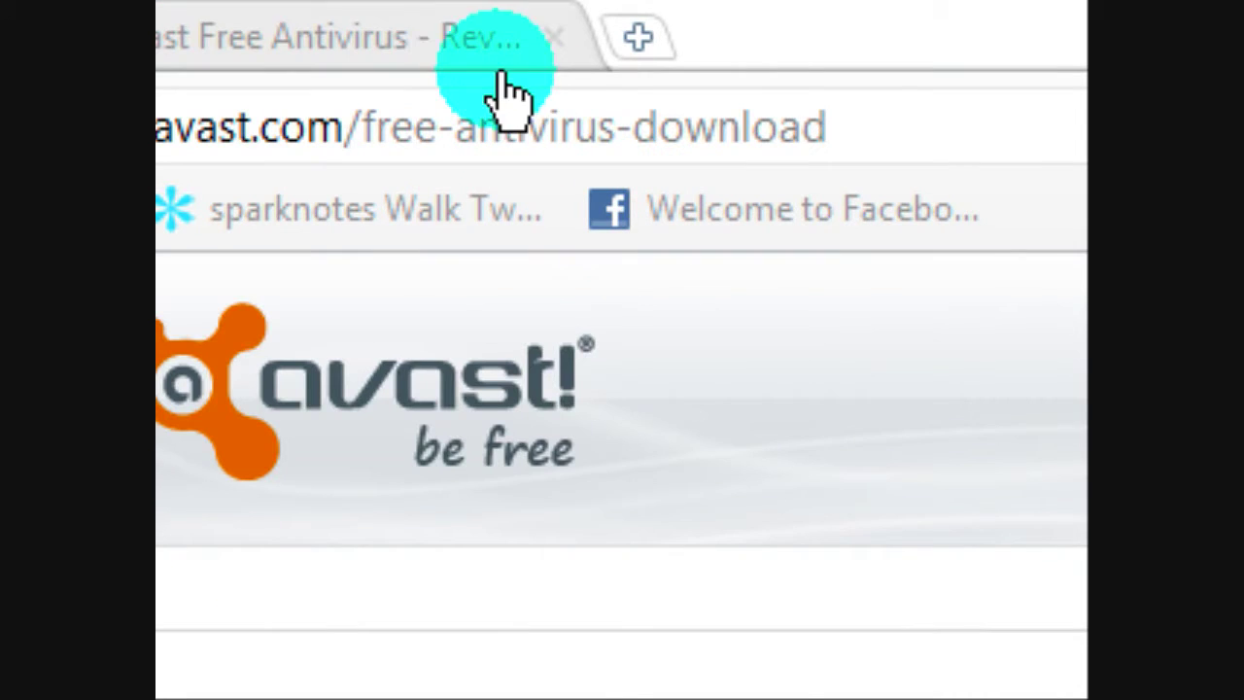
Start the Avast Free Antivirus download from the Download.com page and discard the installer file.
left_click(502, 64)
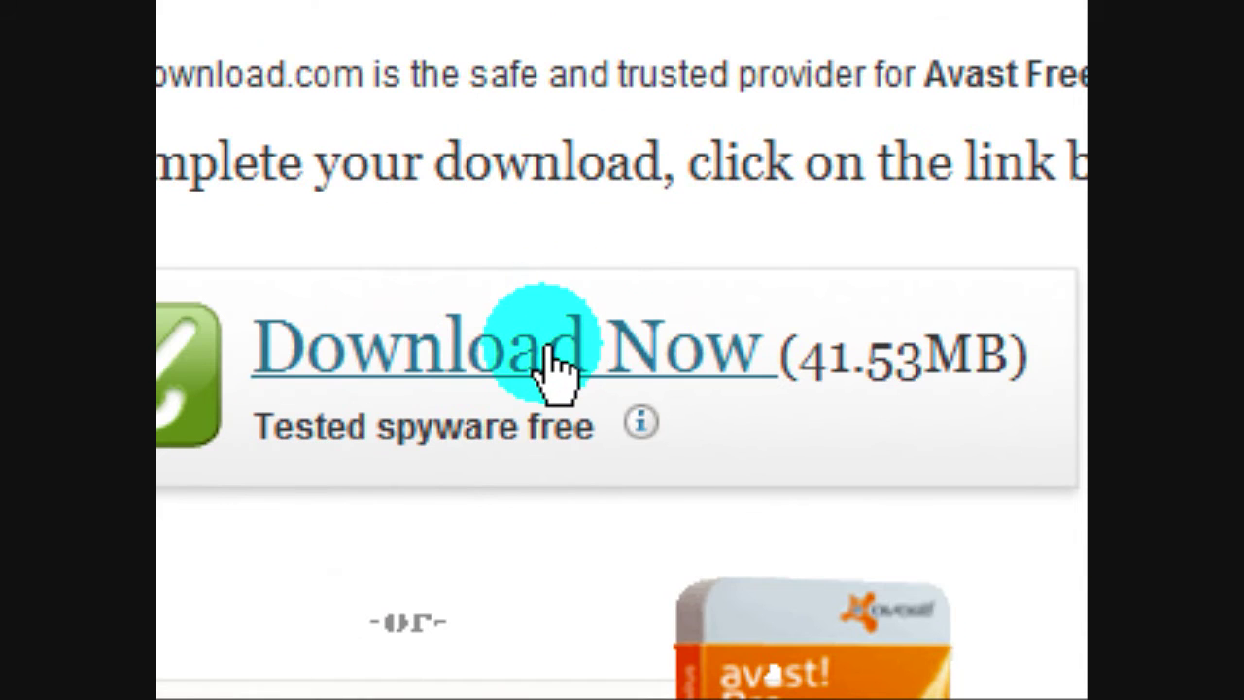
left_click(549, 361)
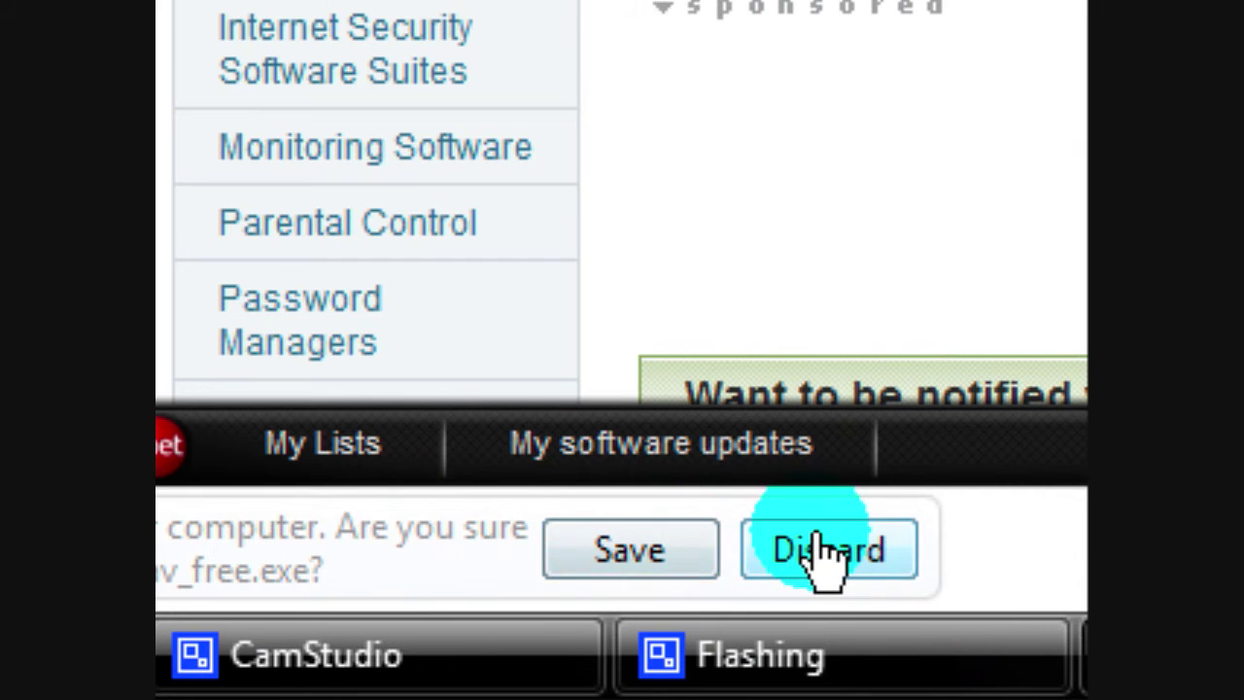
left_click(822, 539)
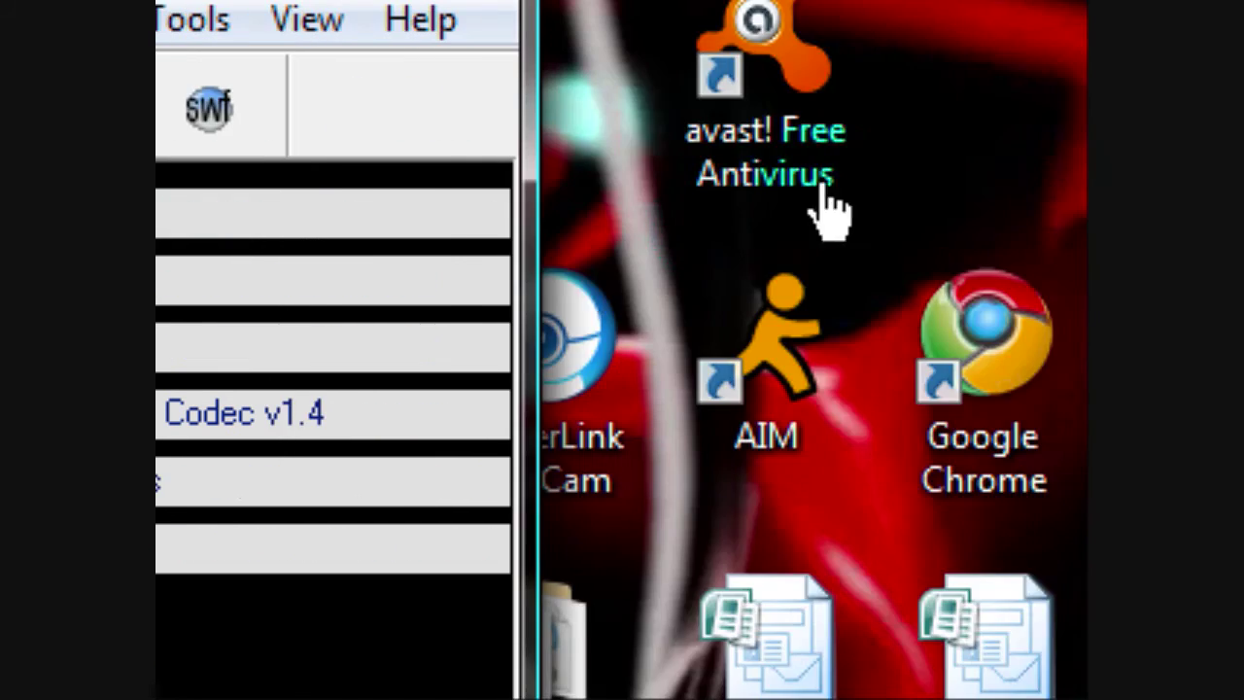
Reopen avast! Free Antivirus and view the registration information in the Maintenance section.
double_click(528, 244)
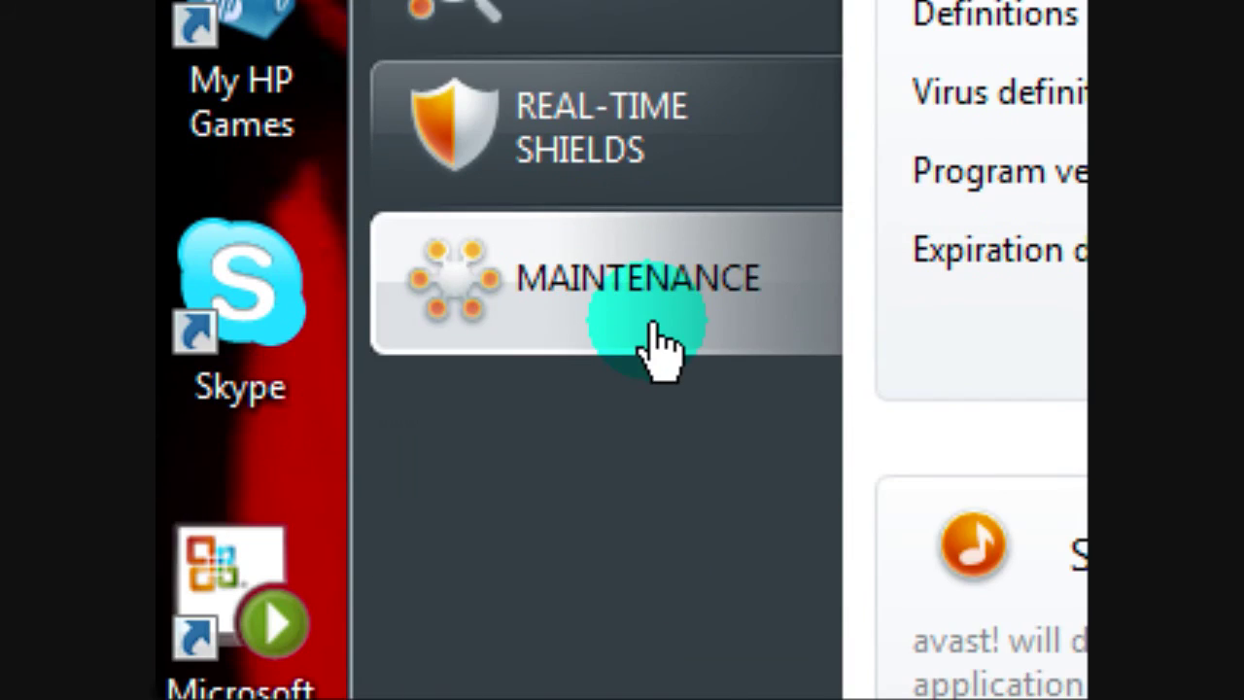
left_click(646, 324)
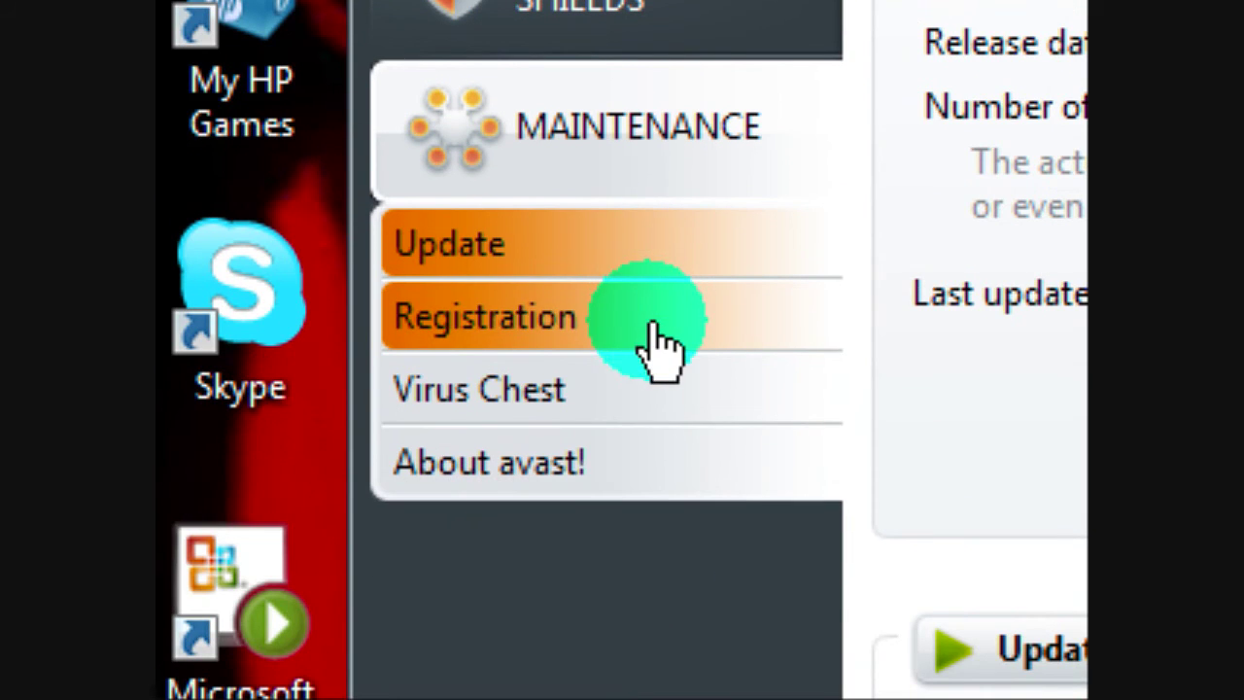
left_click(614, 413)
left_click(608, 329)
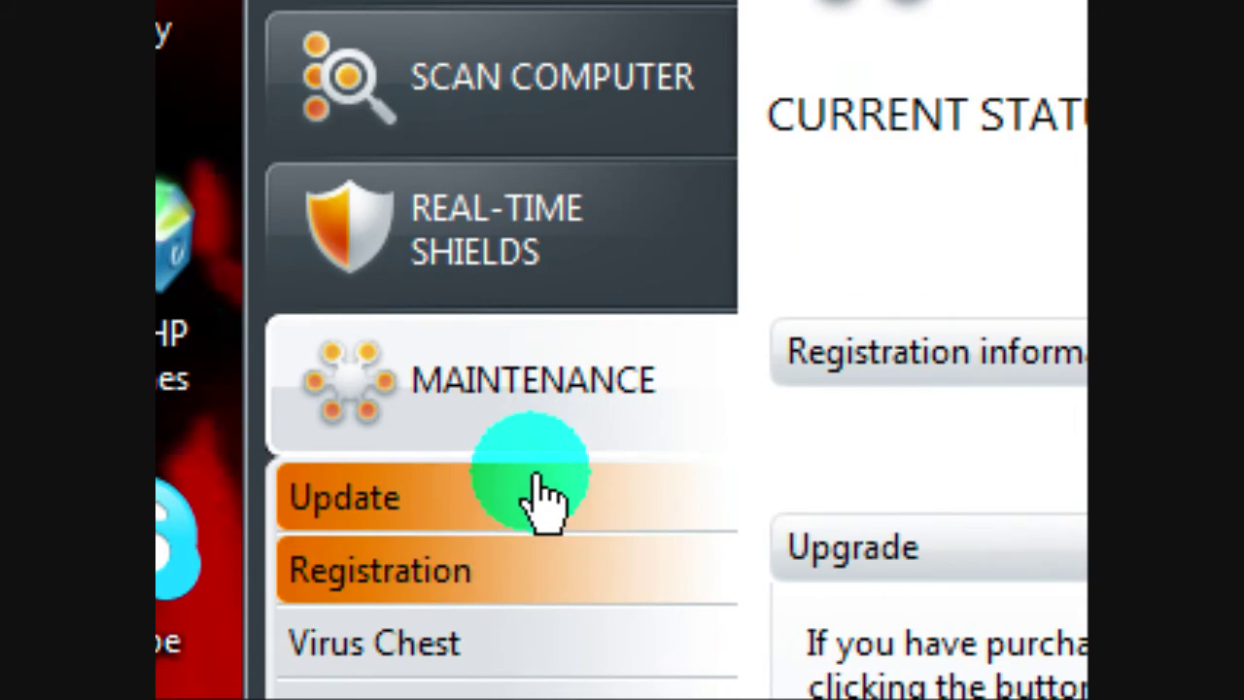
Check the Update and Summary pages and close the antivirus window.
left_click(0, 486)
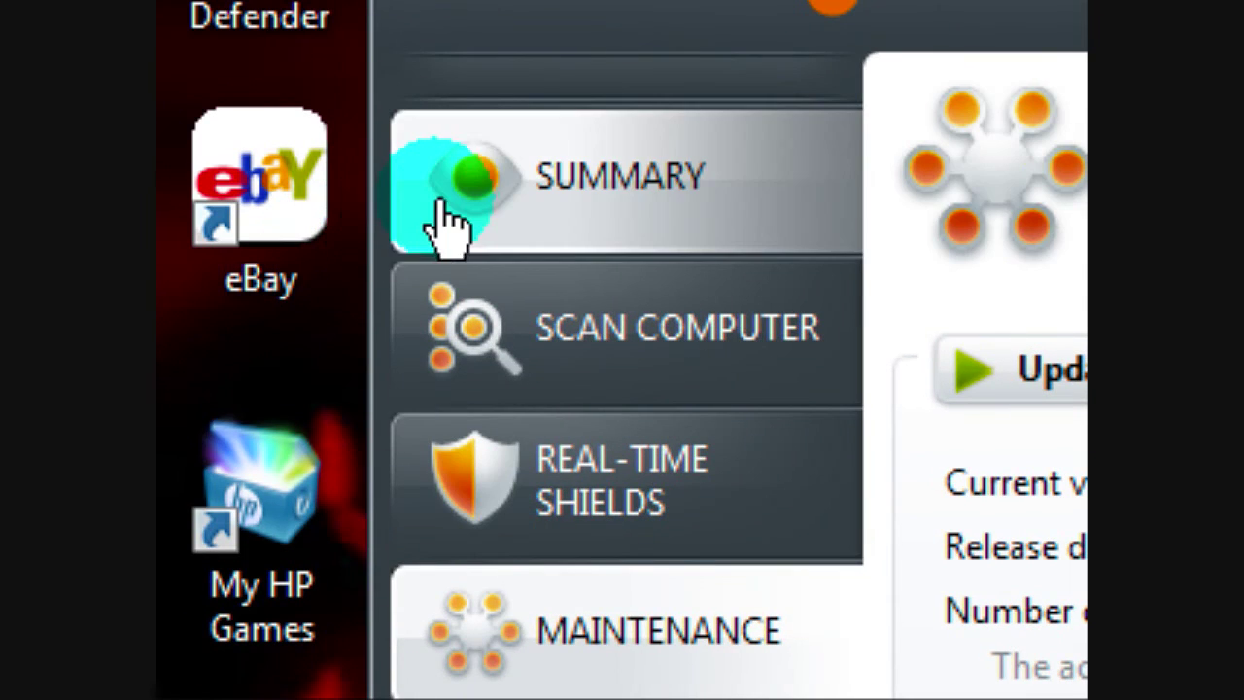
left_click(444, 225)
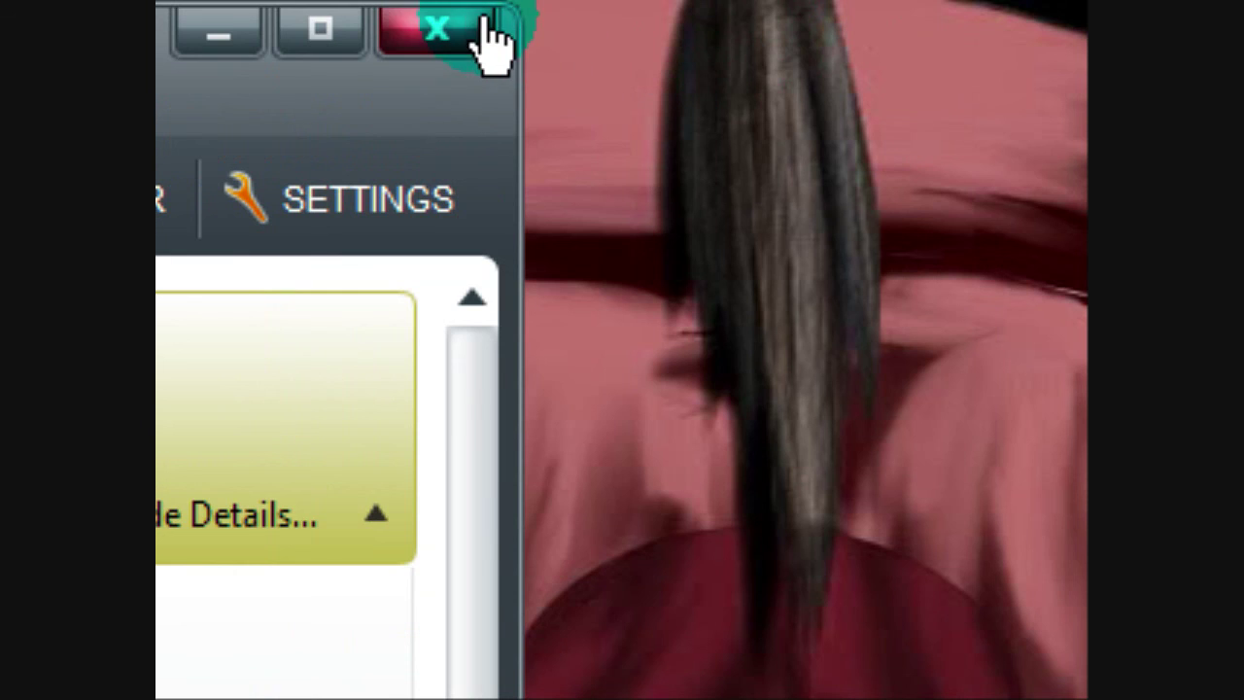
left_click(483, 25)
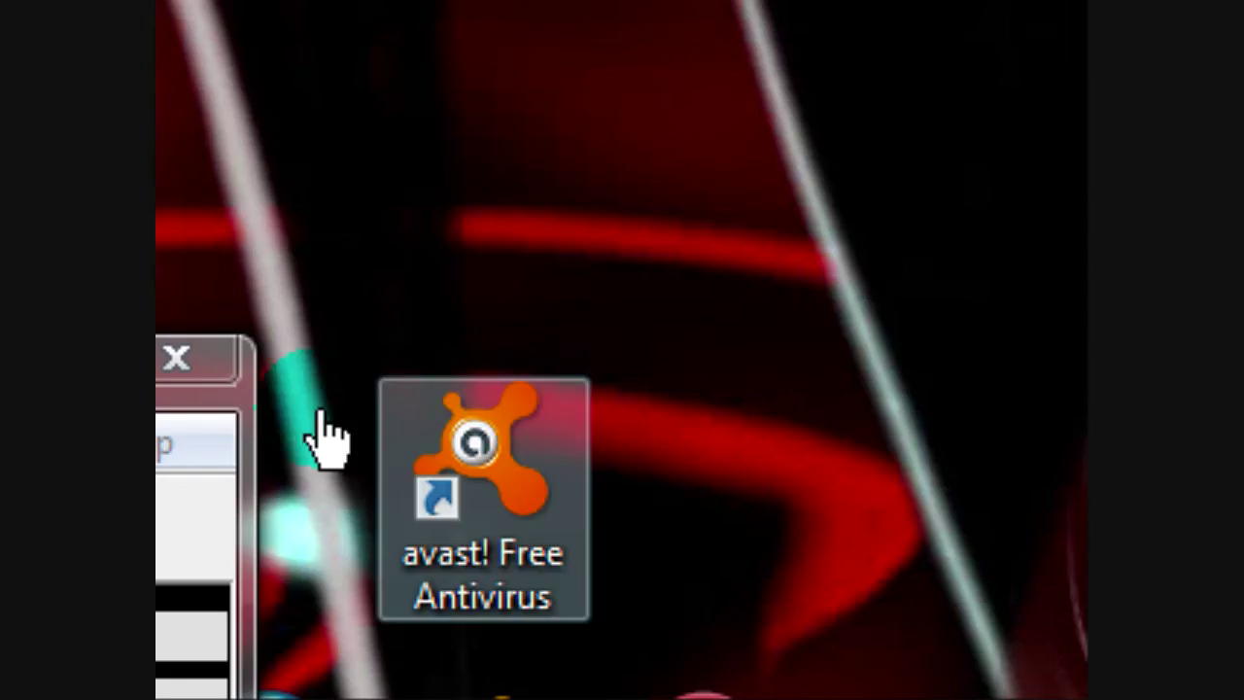